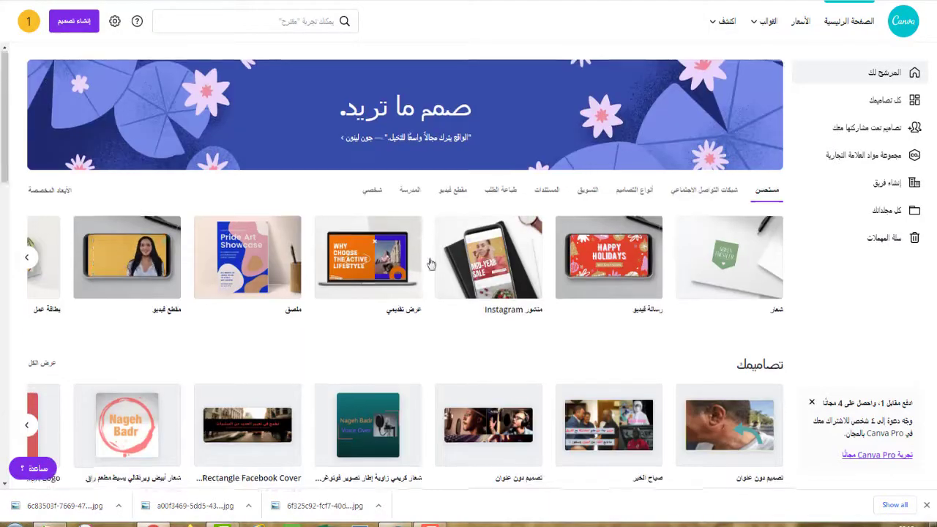
Step: Open the full list of Facebook cover templates (أغلفة الفيس بوك) from the home page
scroll(470, 268, "down", 9)
scroll(471, 268, "down", 5)
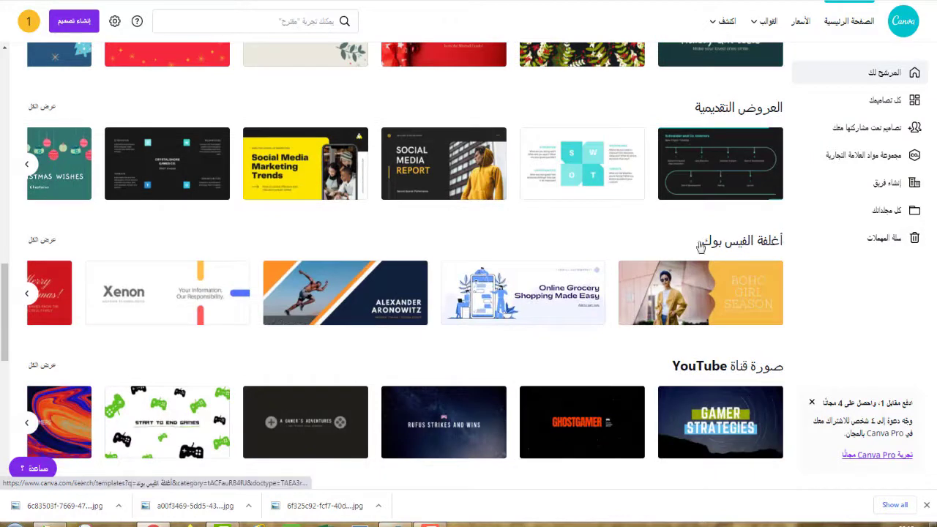
left_click(41, 243)
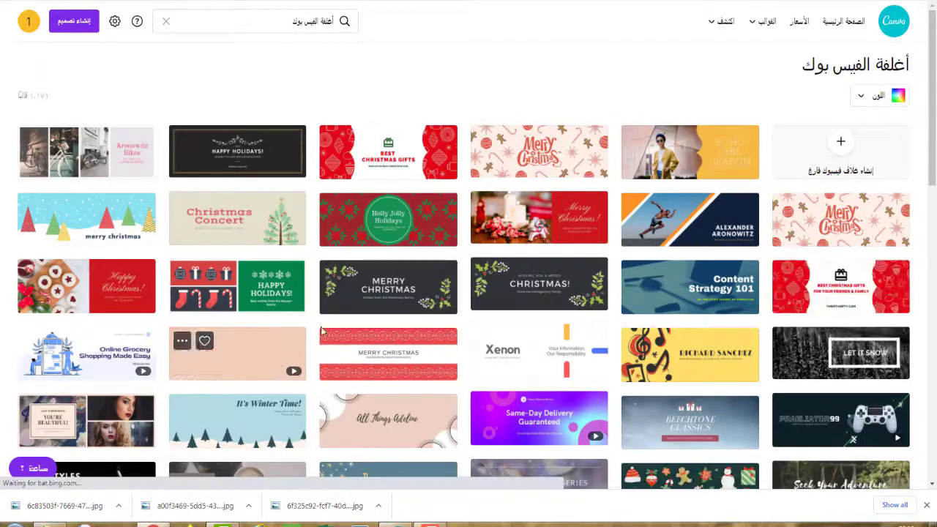
Step: Open the "YOU'RE BEAUTIFUL!" Facebook cover template with the two women's portraits for editing
scroll(318, 344, "down", 5)
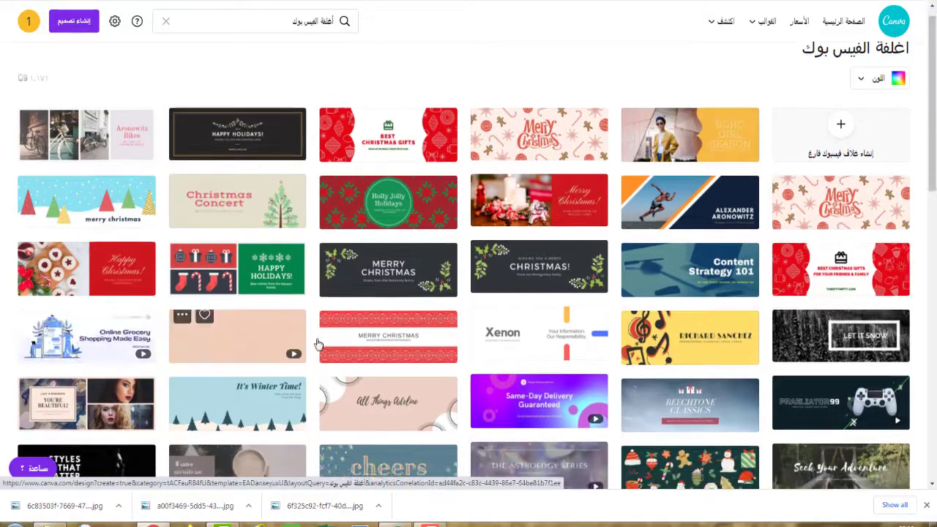
scroll(396, 342, "up", 5)
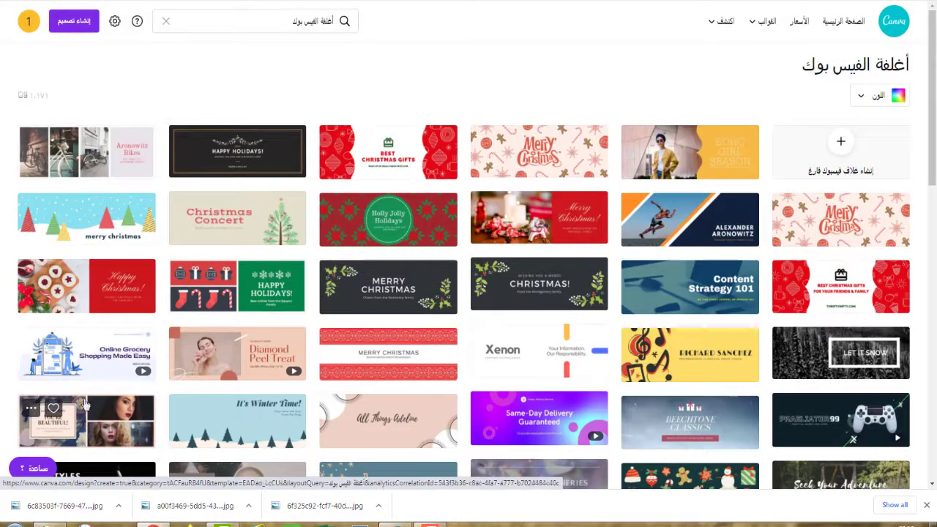
right_click(97, 415)
left_click(124, 418)
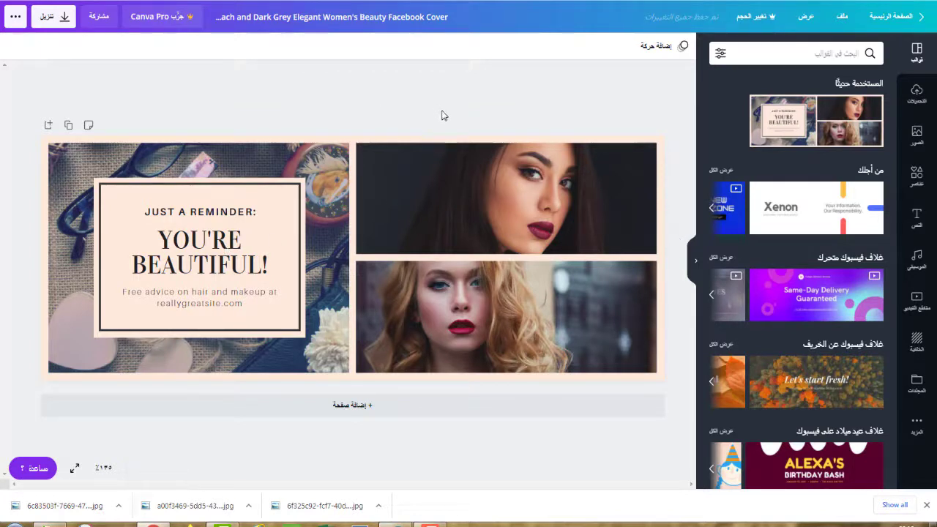
Step: Replace the "JUST A REMINDER:" text with "الاعلان", turn off its bold and colour it red
double_click(198, 211)
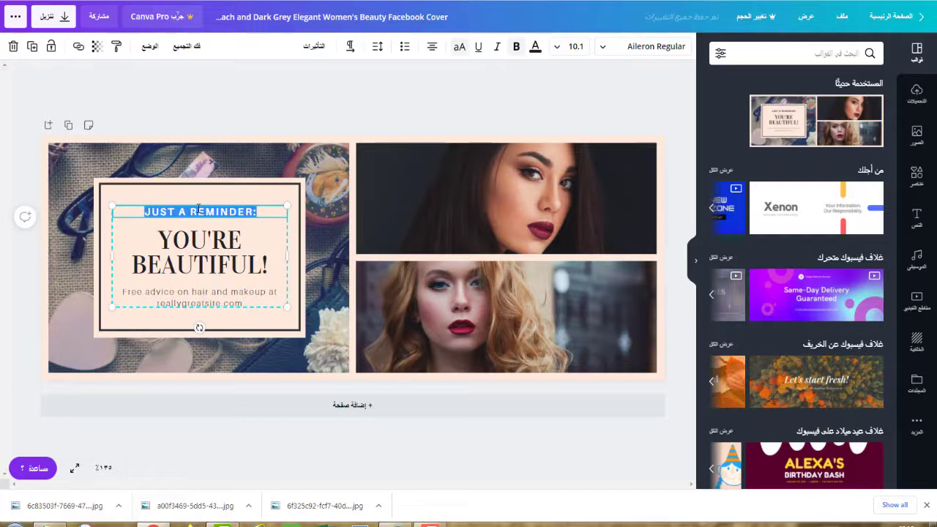
key("BackSpace")
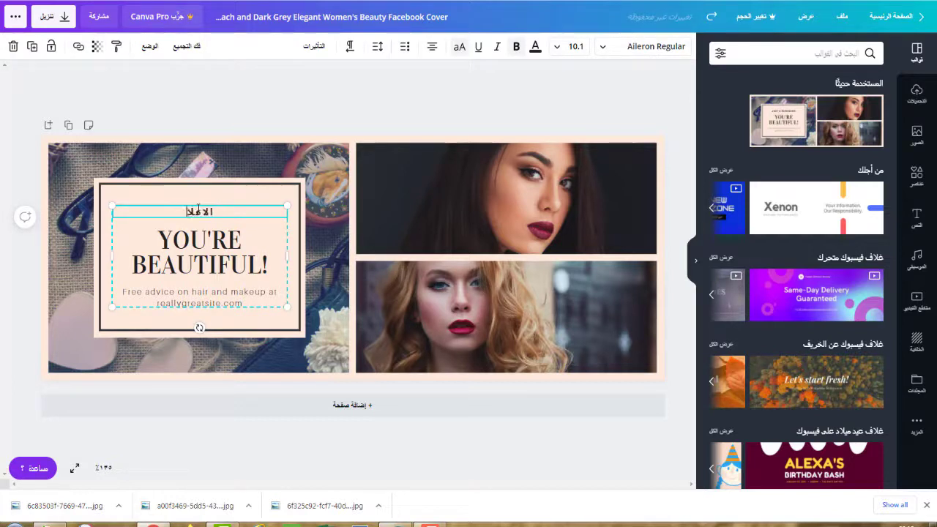
left_click(517, 49)
left_click(534, 47)
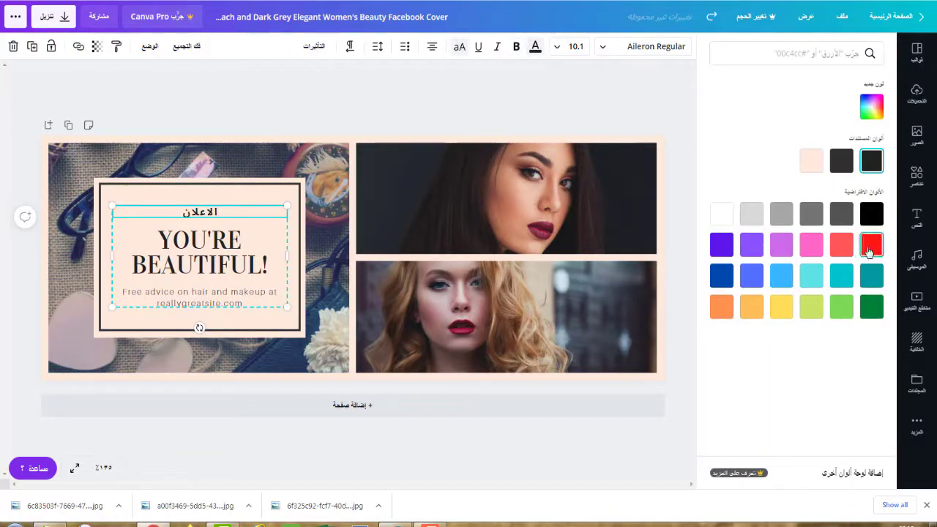
left_click(869, 249)
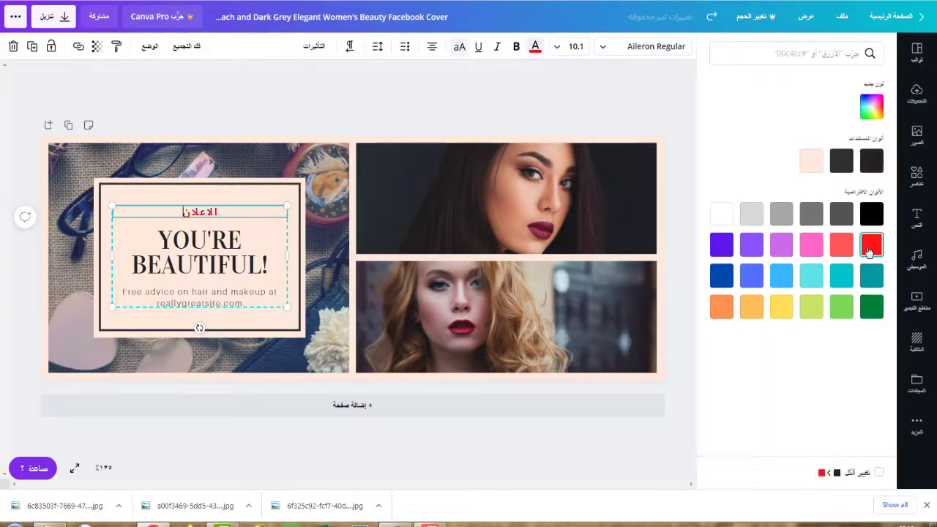
Step: Shift the photo grid slightly to the right on the cover
left_click(489, 201)
mouse_move(489, 201)
left_mouse_down()
mouse_move(551, 201)
mouse_move(503, 202)
left_mouse_up()
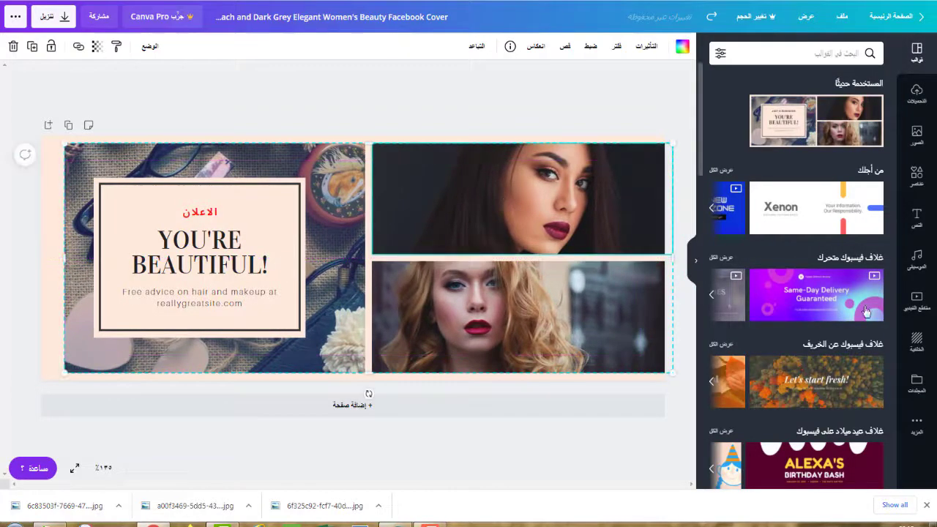
left_click(919, 342)
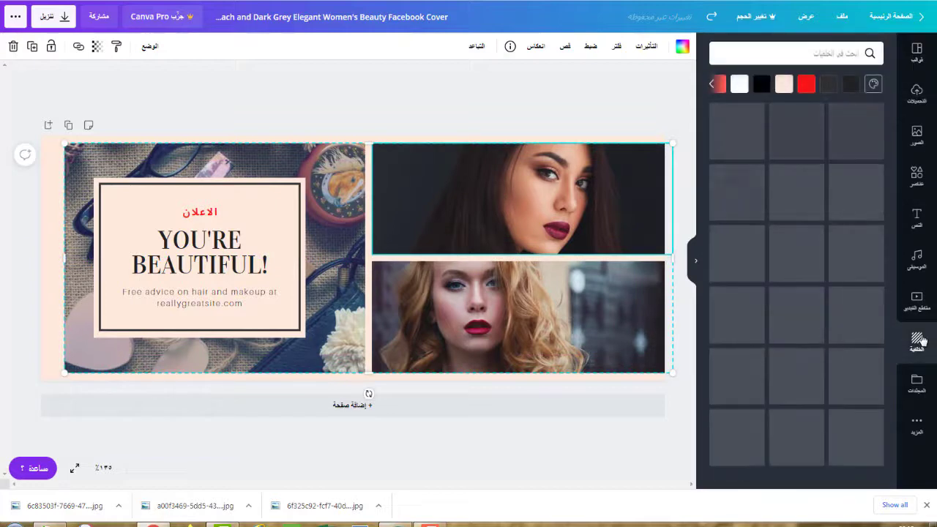
Step: Add the recently used hexagon shape to the middle of the cover
left_click(917, 176)
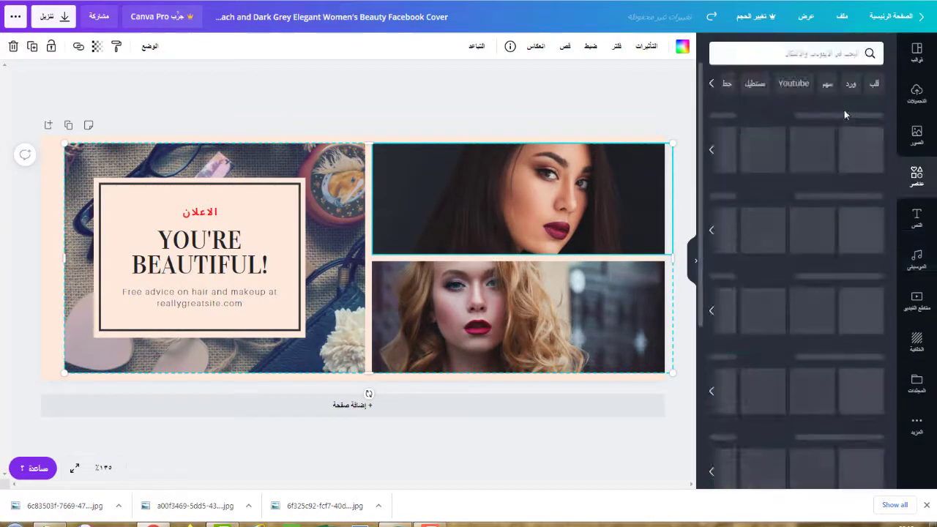
left_click(764, 148)
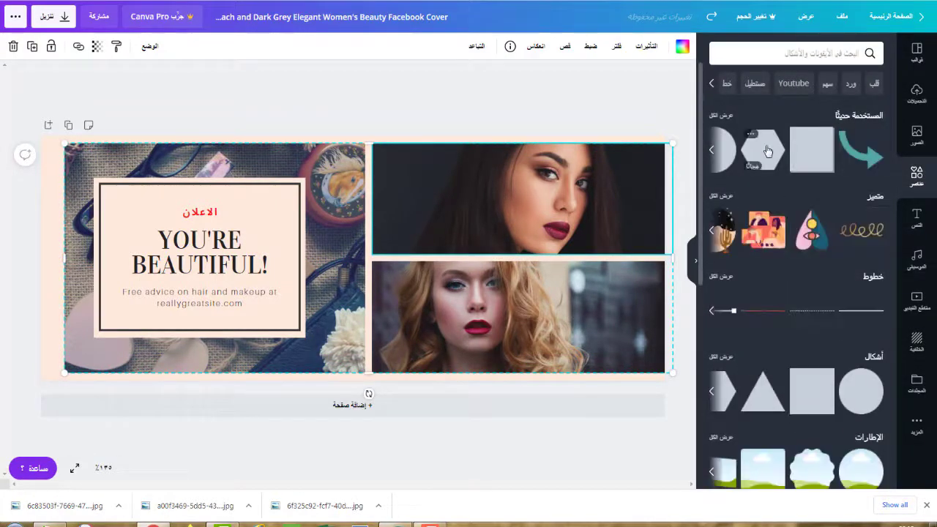
left_click_drag(362, 245, 372, 243)
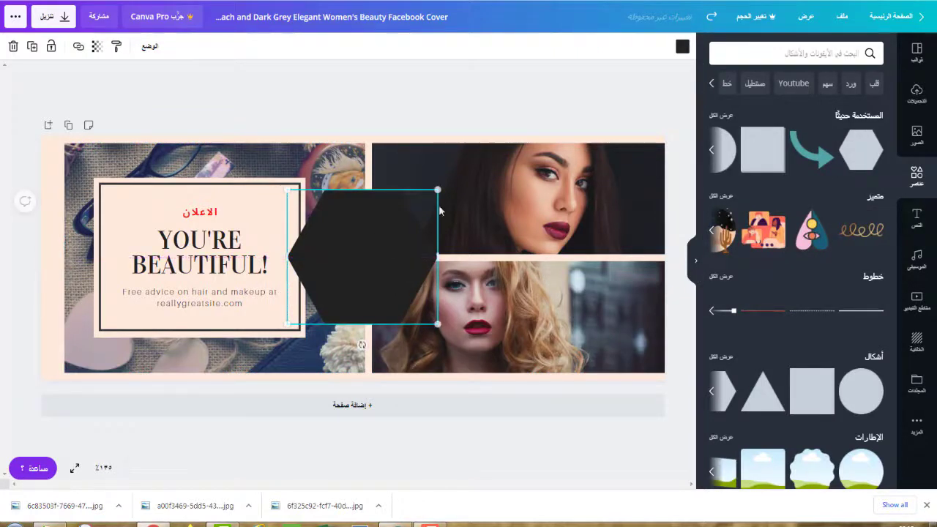
Step: Add the "صباح الخير" text combination and scale it down to sit over the hexagon
left_click(917, 231)
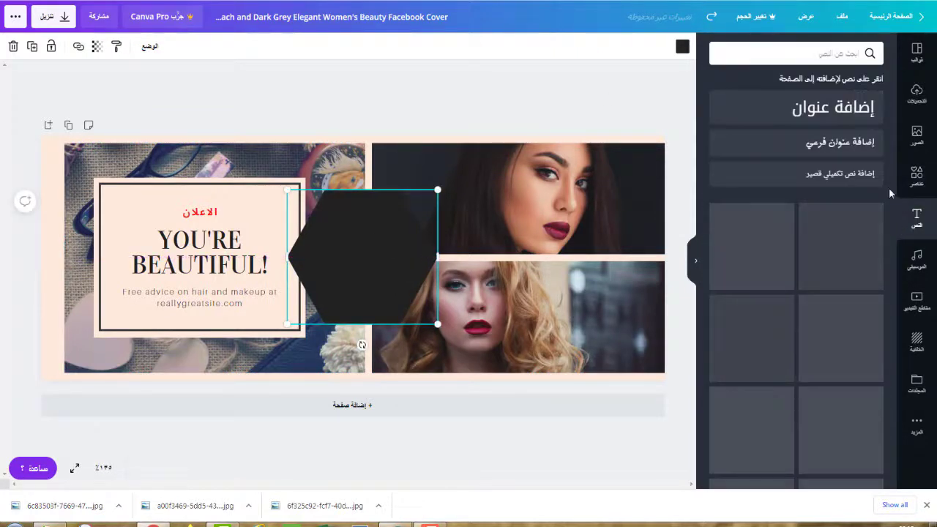
left_click_drag(840, 256, 282, 229)
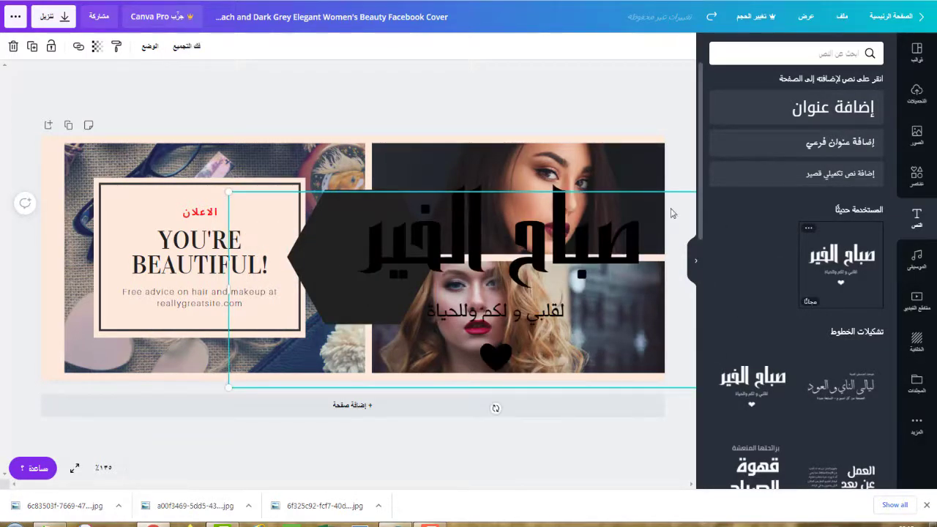
left_click_drag(228, 192, 282, 237)
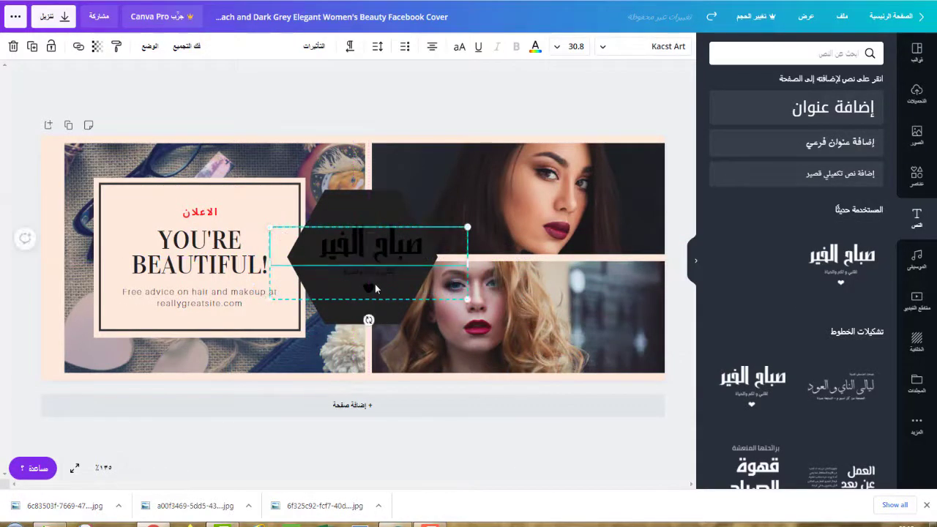
Step: Change the "صباح الخير" heading on the hexagon to "اهلا بكم" and colour it red
double_click(380, 248)
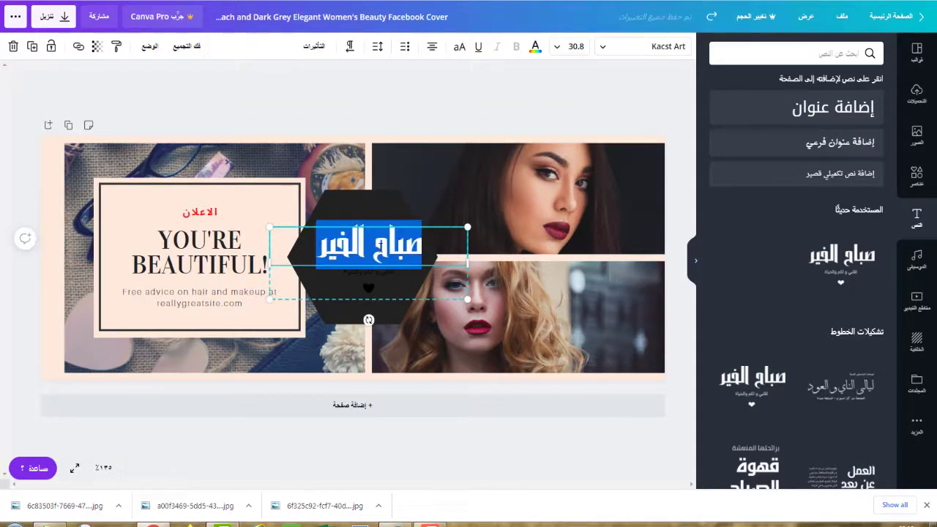
key("BackSpace")
type("اهلا بكم")
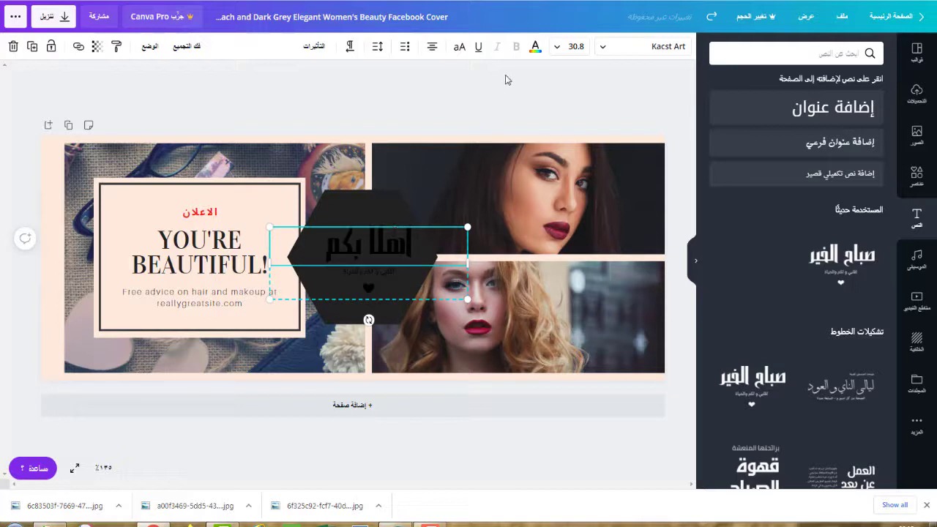
left_click(535, 46)
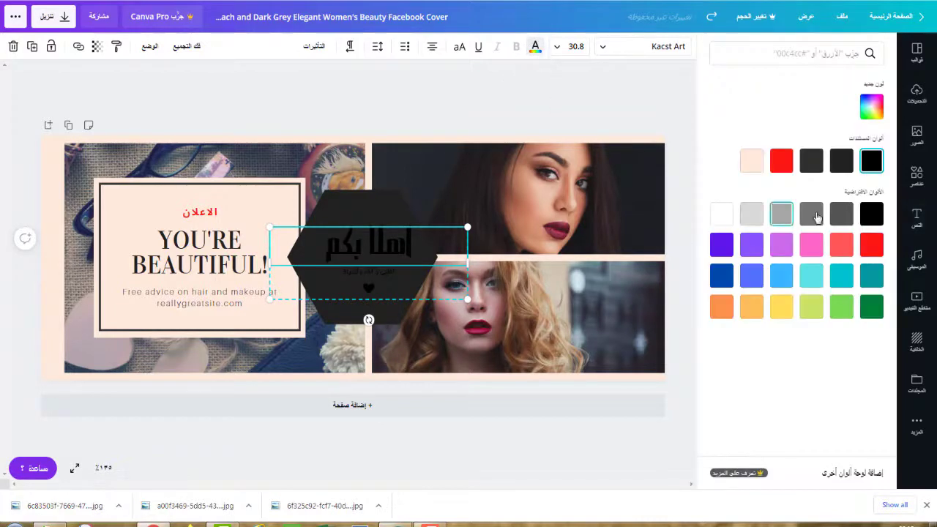
left_click(781, 160)
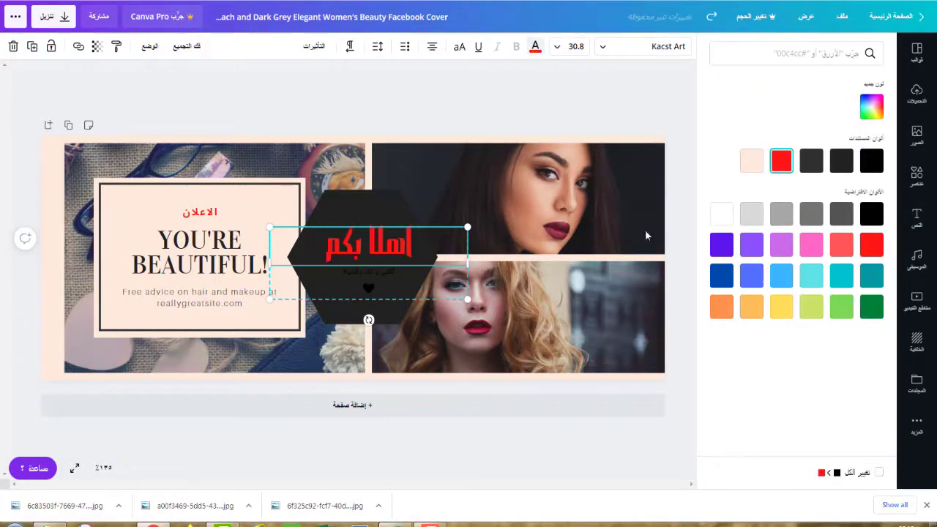
left_click(383, 438)
left_click(451, 439)
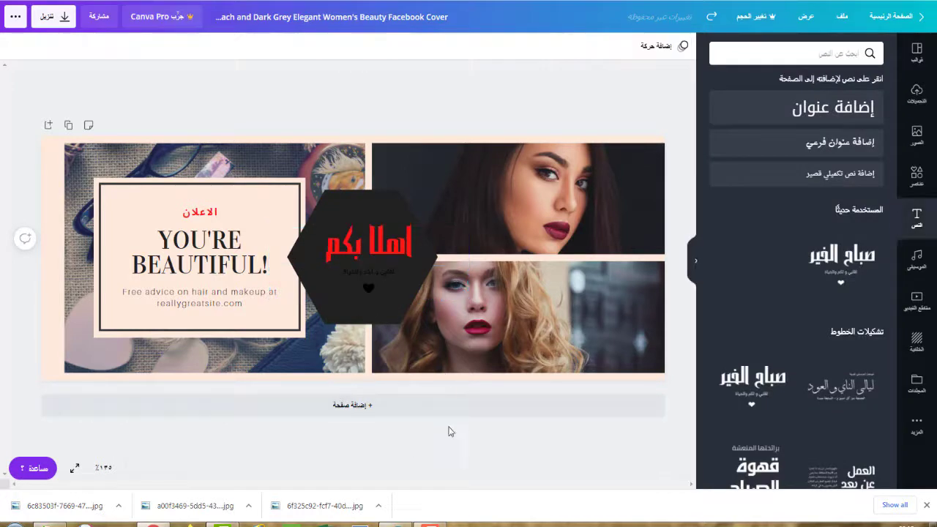
Step: Create a blank Facebook cover from the template list and give it the yellow gradient background
left_click(65, 20)
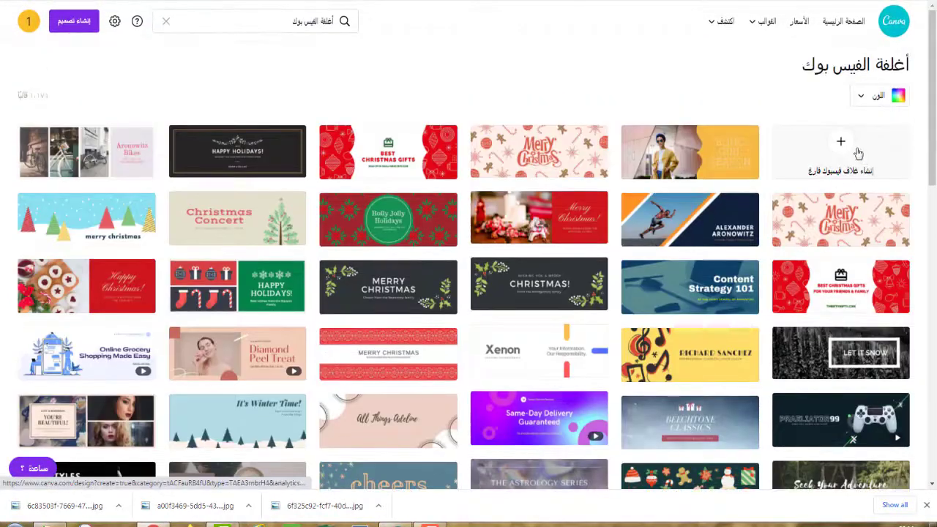
left_click(833, 146)
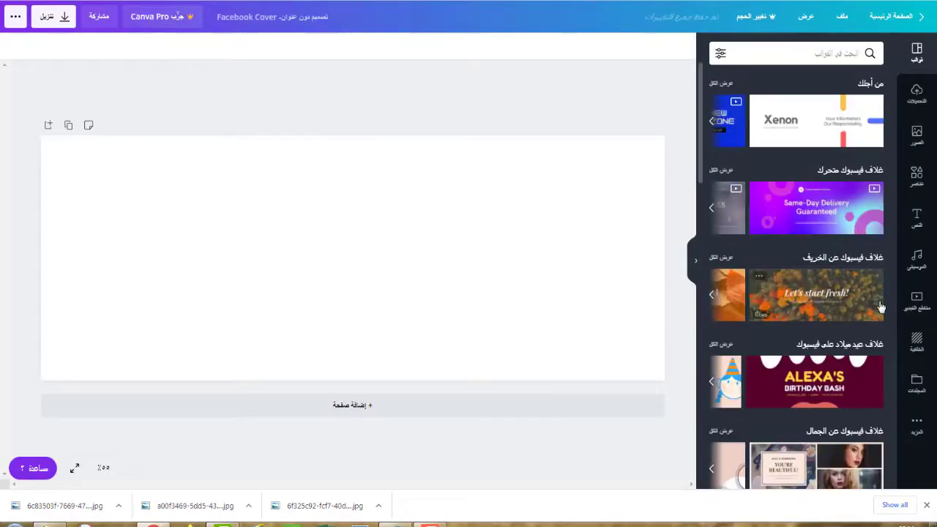
left_click(917, 343)
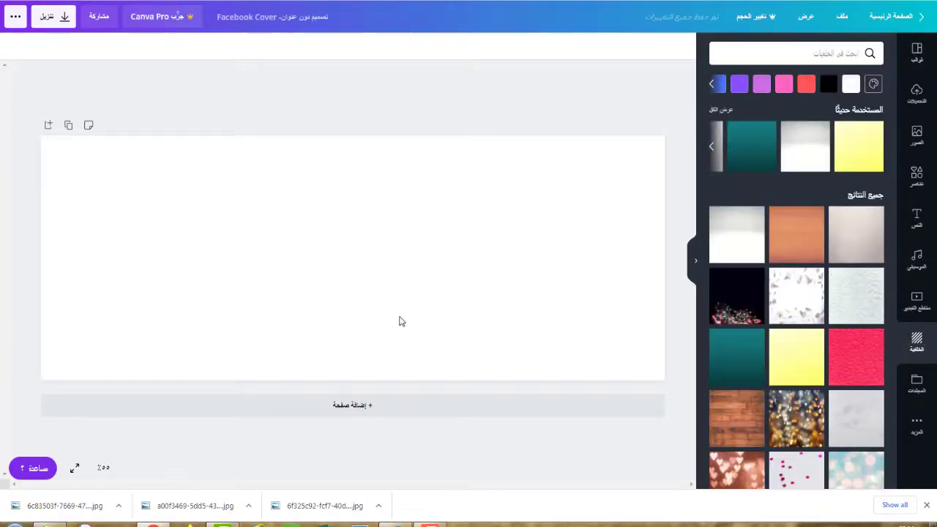
left_click(864, 149)
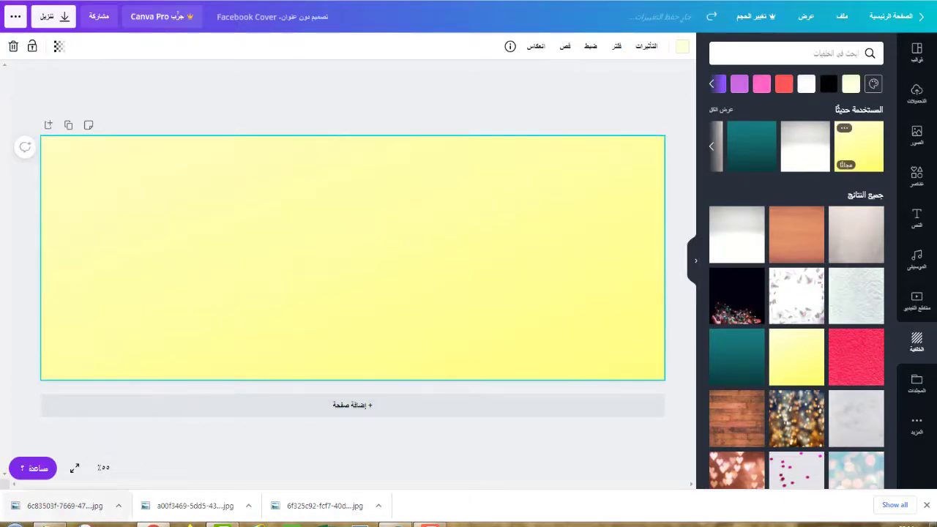
Step: Place the downloaded office photo, crop its white margins and enlarge it to fill the left part of the cover
left_click_drag(71, 510, 261, 290)
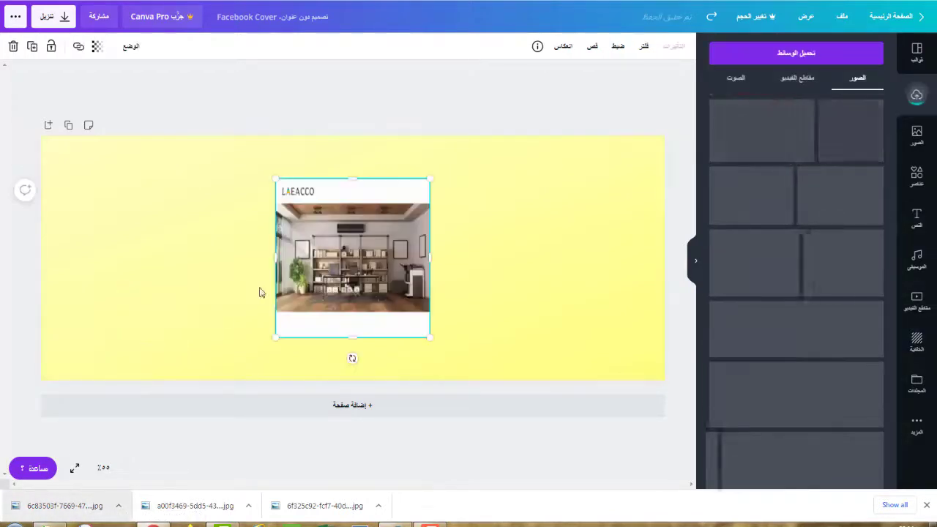
left_click_drag(334, 307, 216, 311)
left_click_drag(213, 187, 213, 202)
left_click_drag(212, 330, 136, 185)
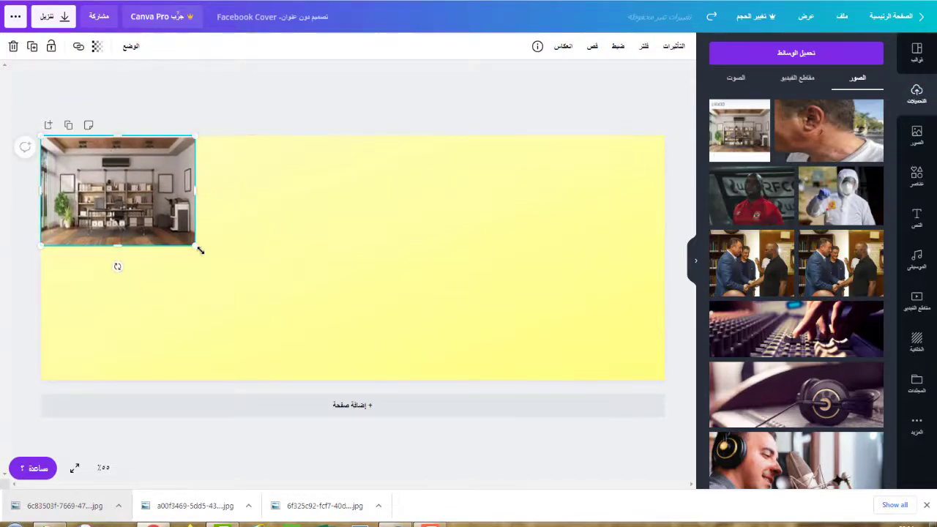
left_click_drag(232, 281, 397, 364)
Step: Try placing the downloaded image a00f3469-5dd5-43....jpg on the cover, and delete it from the page
left_click_drag(223, 507, 463, 310)
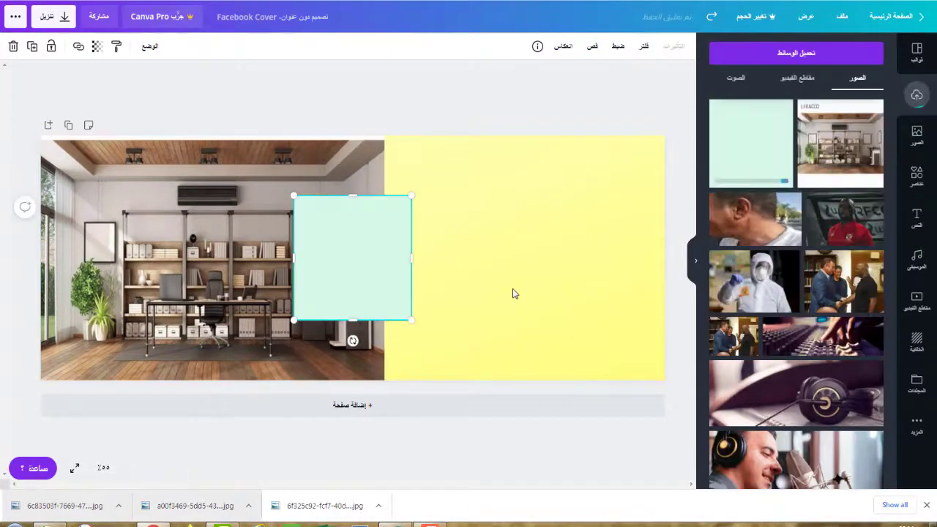
key("Delete")
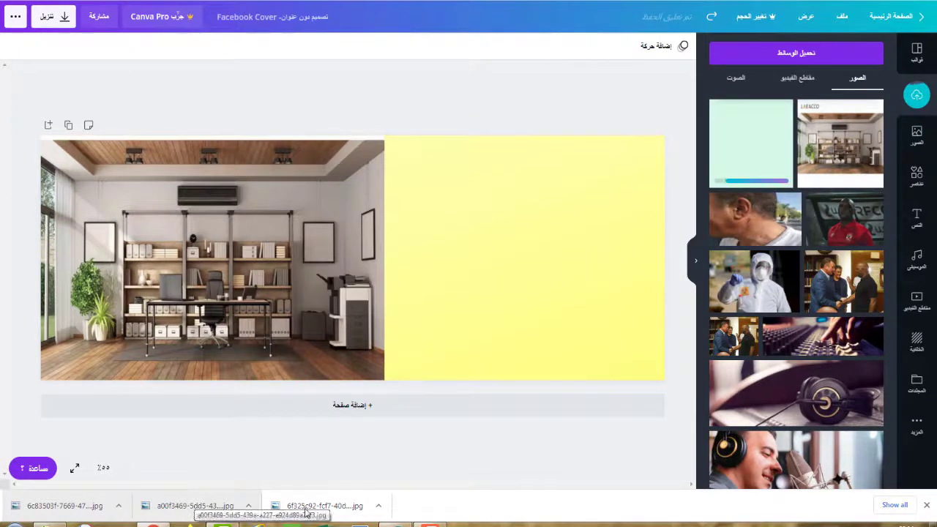
Step: Place the downloaded window image 6f325c92-fcf7-40d....jpg on the yellow area and crop off its logo, stand and side margins
left_click_drag(315, 507, 469, 280)
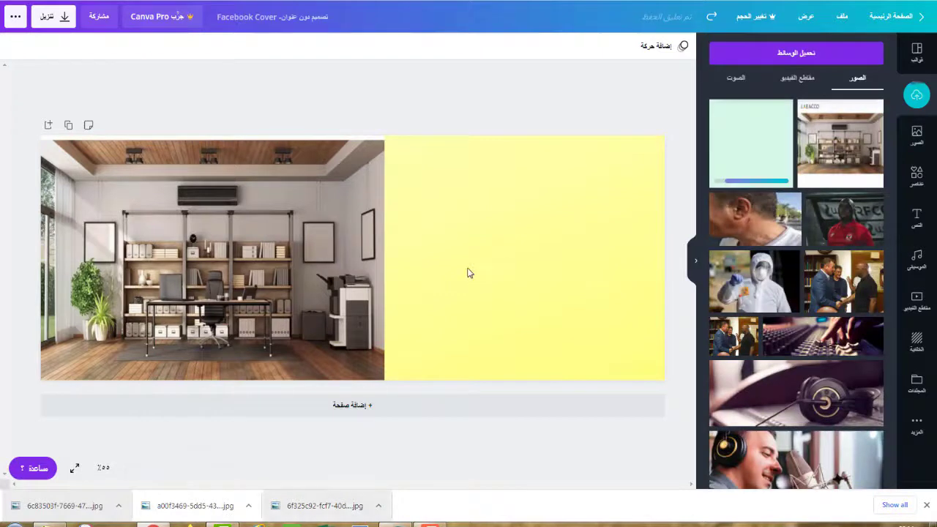
left_click_drag(386, 273, 564, 265)
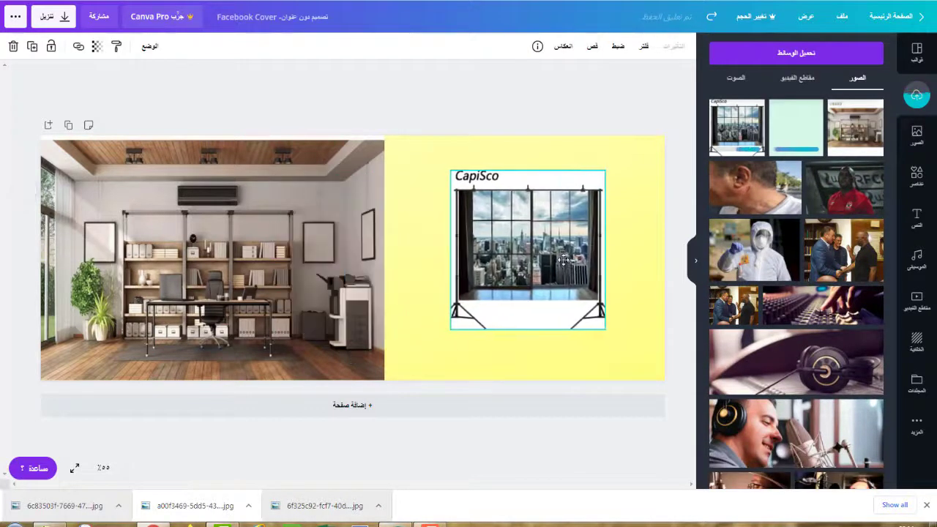
left_click_drag(532, 322, 533, 299)
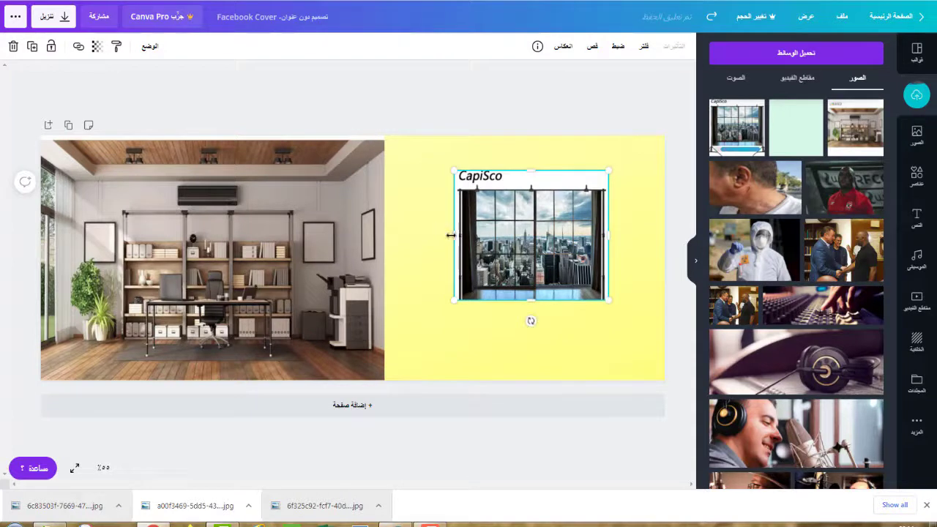
left_click_drag(450, 235, 465, 235)
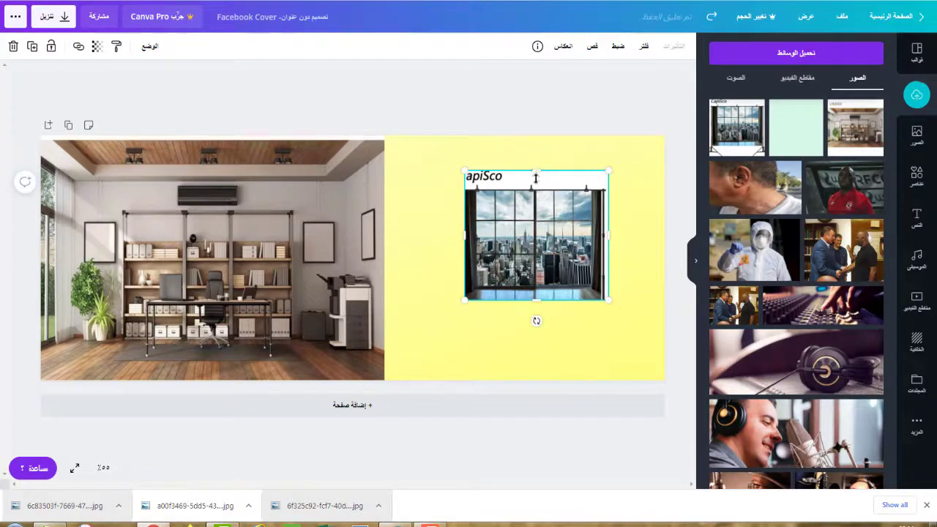
left_click_drag(536, 178, 536, 189)
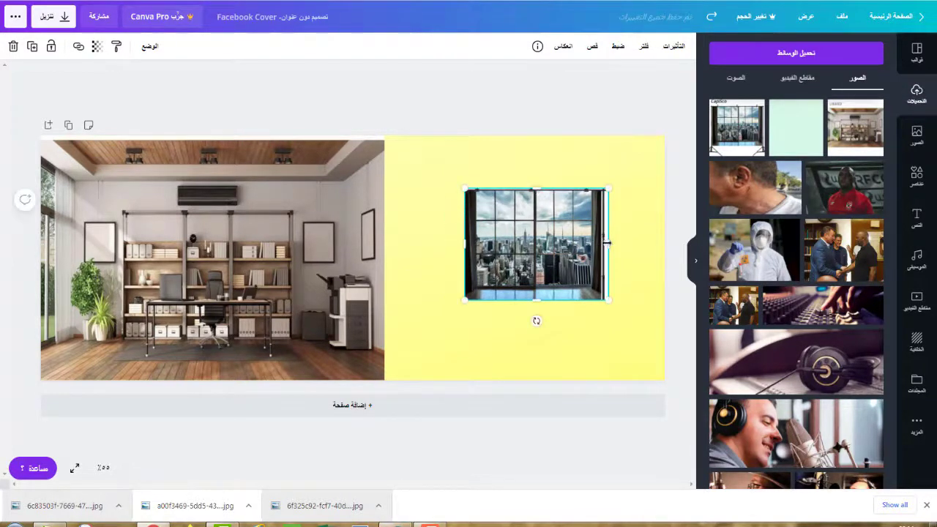
left_click_drag(607, 243, 595, 243)
Step: Align the cropped window photo with the cover's upper-right corner and enlarge it to fill the area beside the office photo
left_click_drag(539, 255, 613, 202)
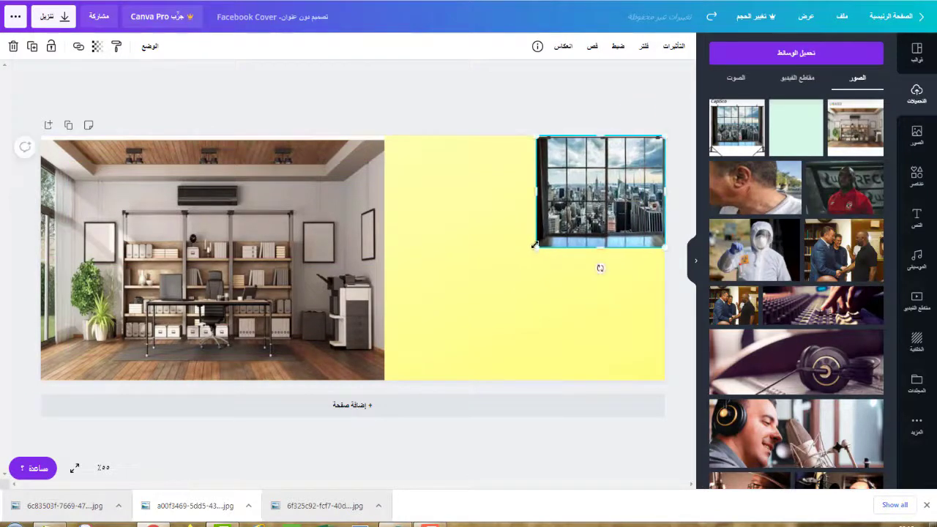
left_click_drag(535, 247, 366, 356)
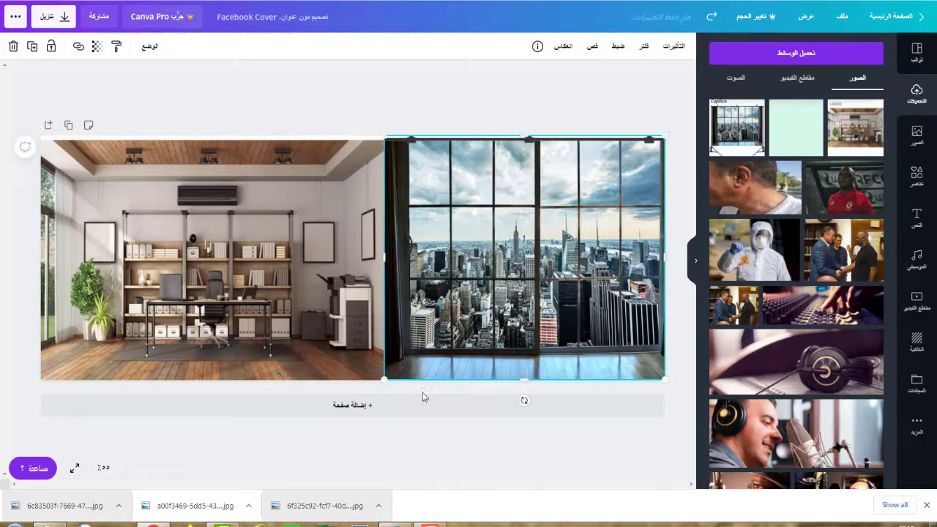
left_click(378, 485)
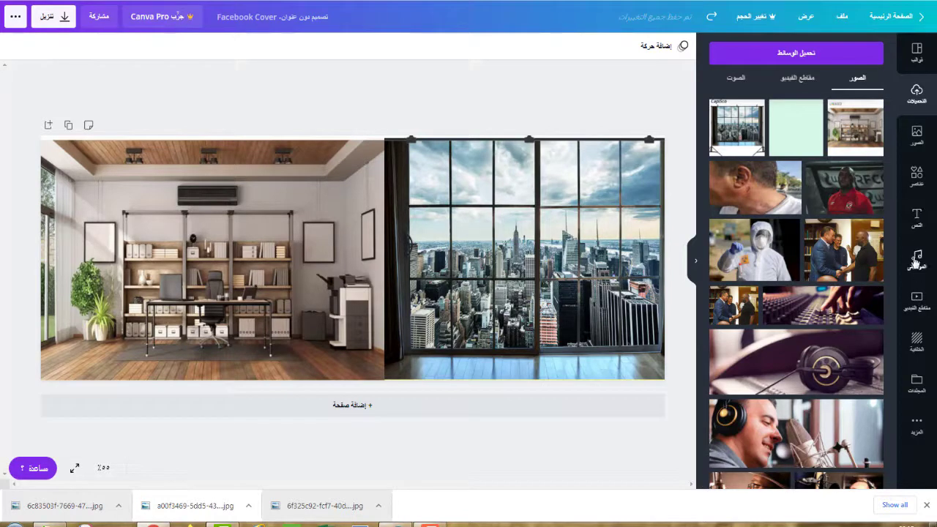
Step: Add the grey square shape, stretch it into a long thin banner and place it across the lower part of both photos
left_click(917, 220)
left_click(916, 176)
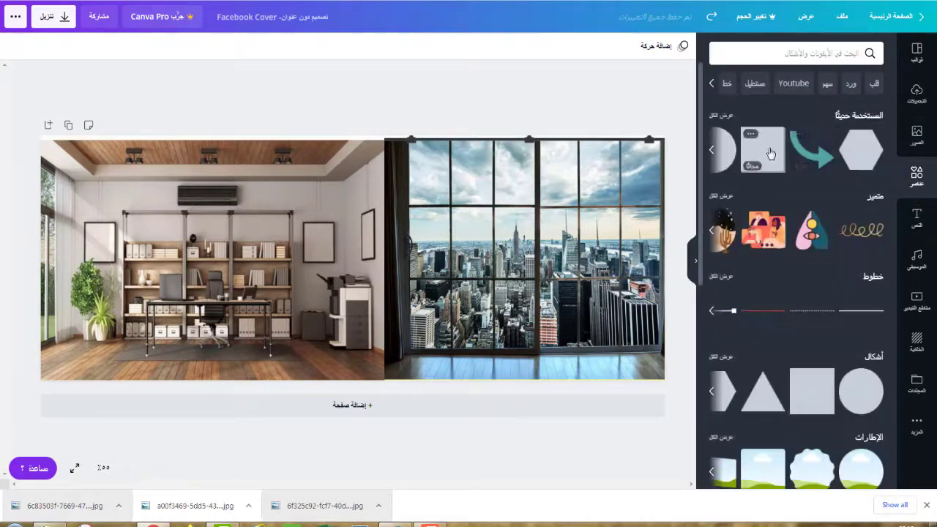
left_click(765, 150)
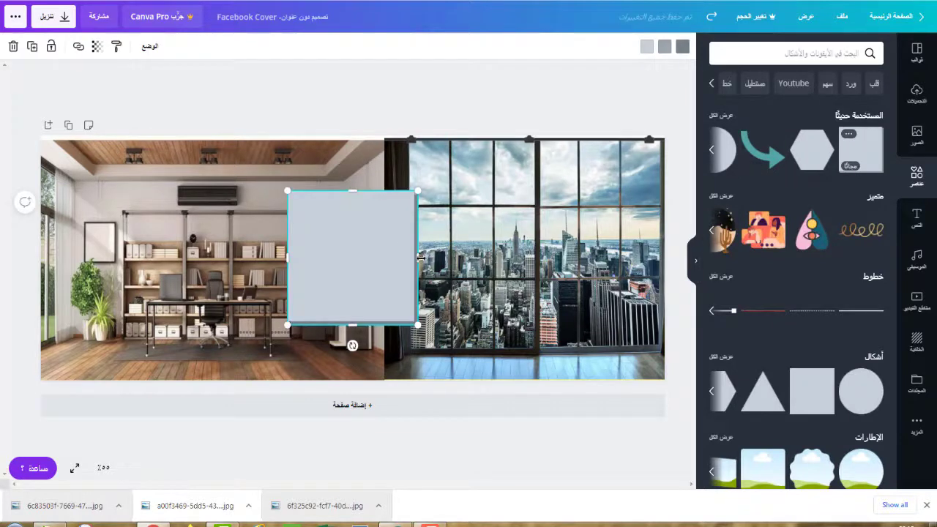
left_click_drag(420, 258, 603, 258)
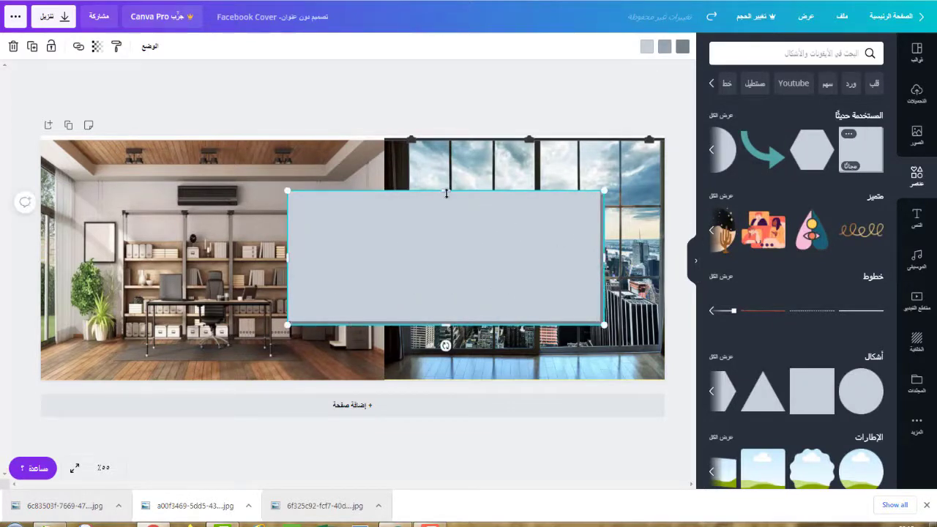
left_click_drag(445, 191, 445, 280)
left_click_drag(287, 302, 69, 302)
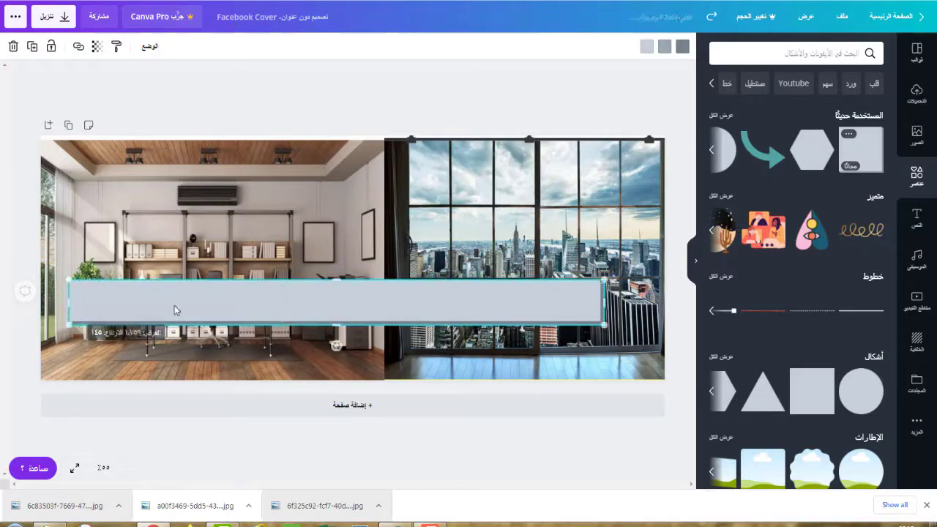
left_click_drag(175, 310, 221, 323)
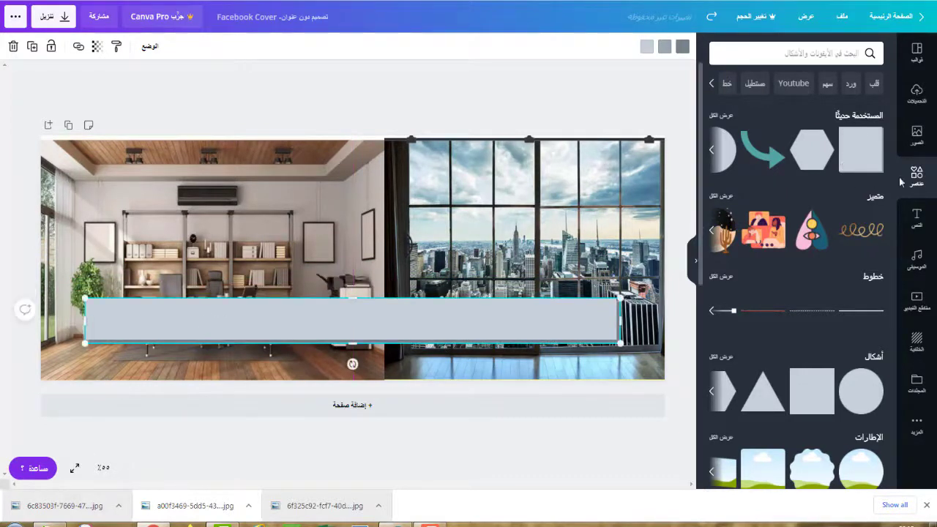
Step: Add a heading on the grey banner reading "اهلا بكم متابعينا الكرام في صفحتنا علي الفيس بوك"
left_click(916, 217)
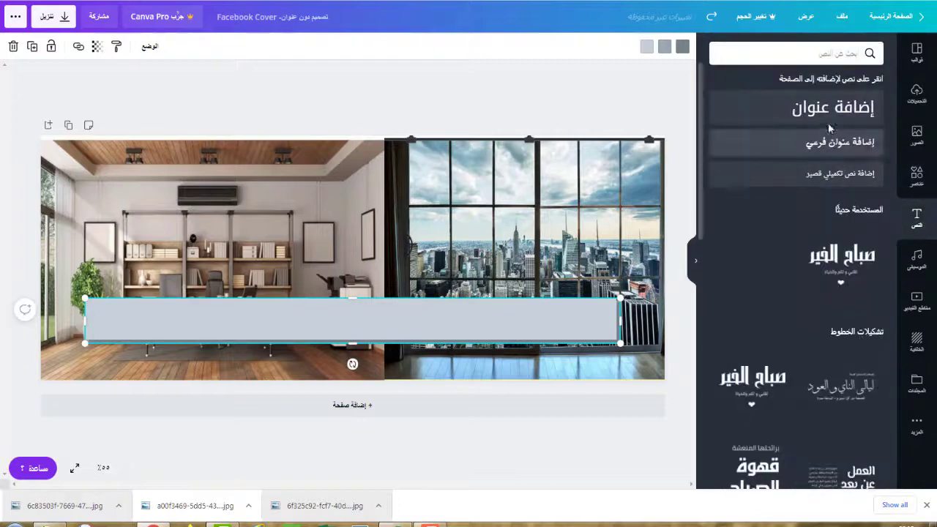
left_click_drag(833, 107, 226, 329)
double_click(255, 317)
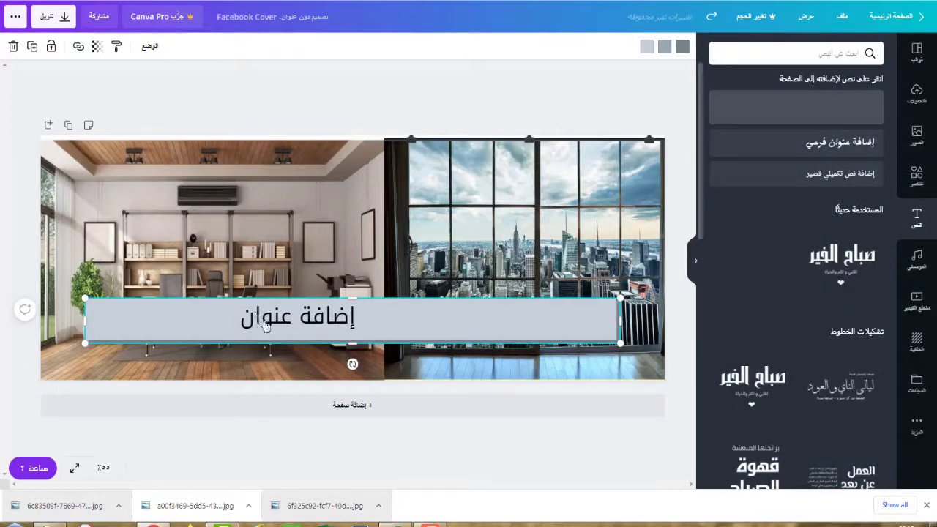
type("اهل")
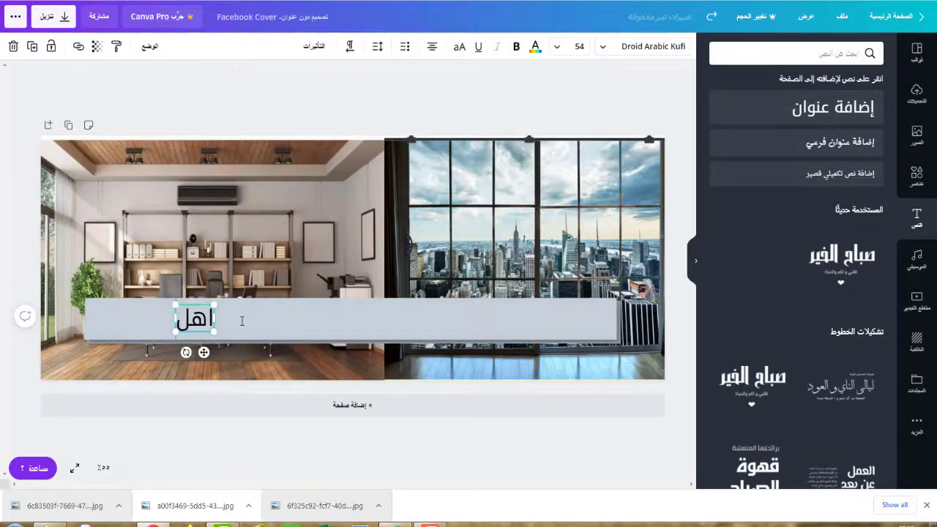
type("ا بكم م")
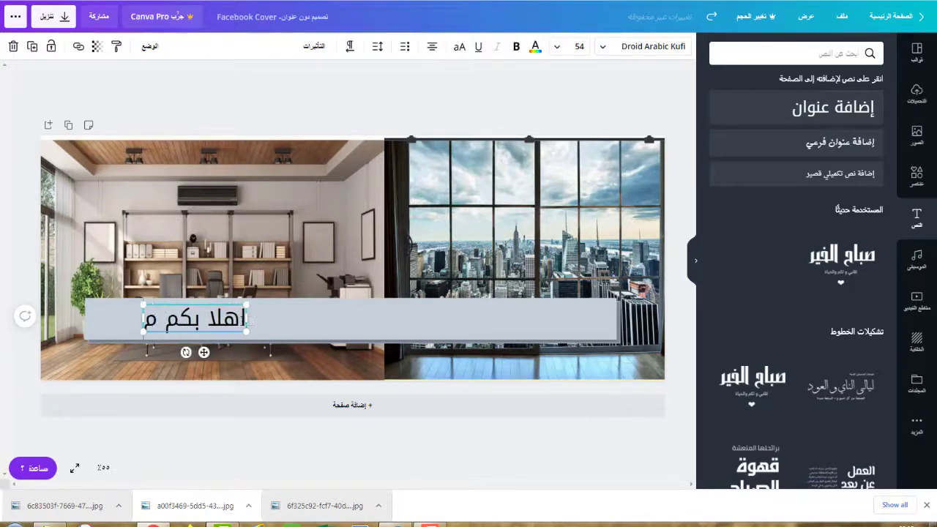
type("تابعيننا")
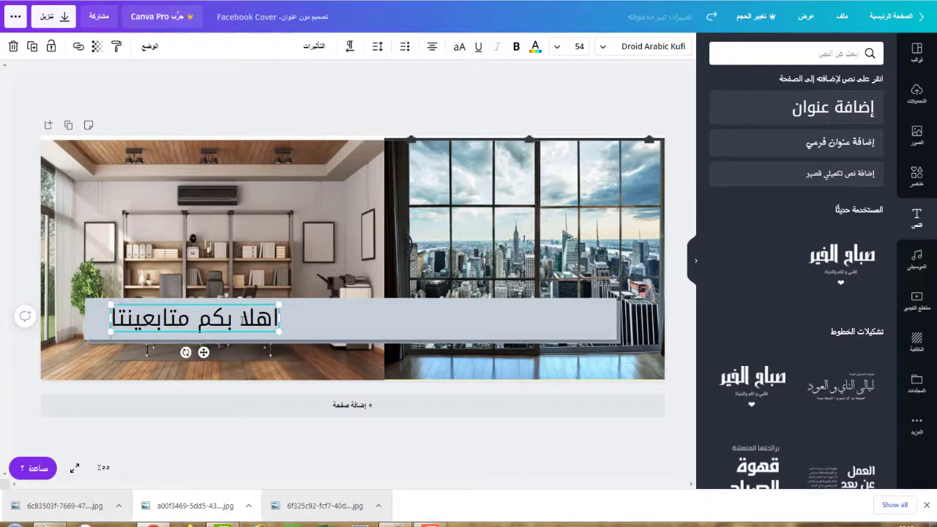
key("BackSpace")
key("BackSpace")
type("ا الكرا")
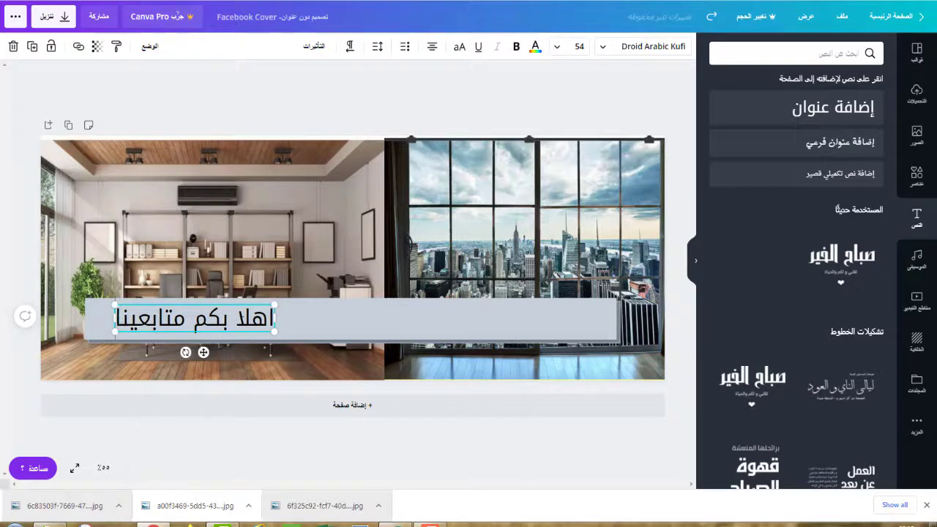
type("م في ص")
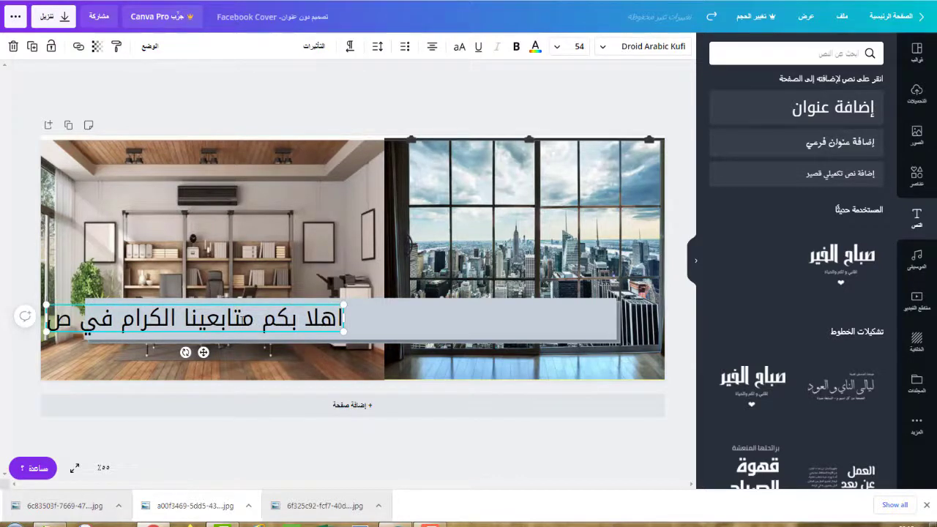
type("فحتنا علي ا")
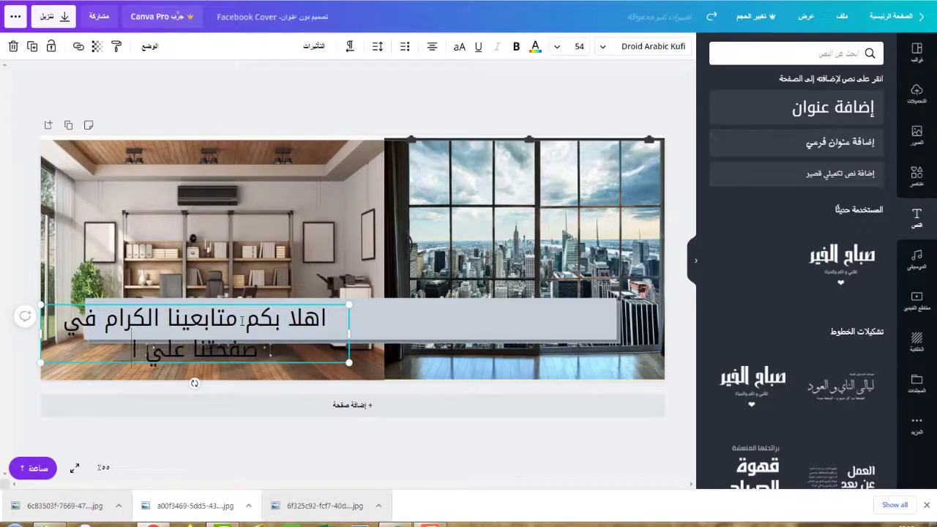
type("لفيس")
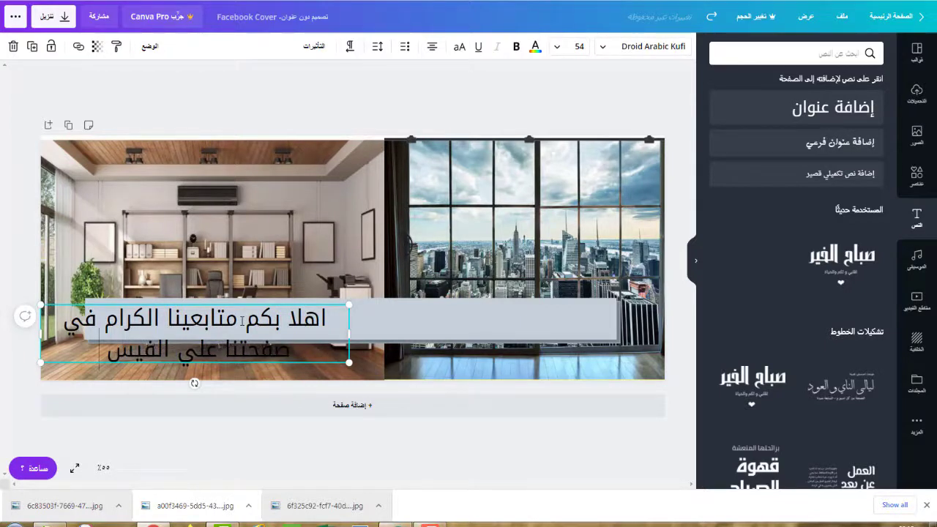
type(" بوك")
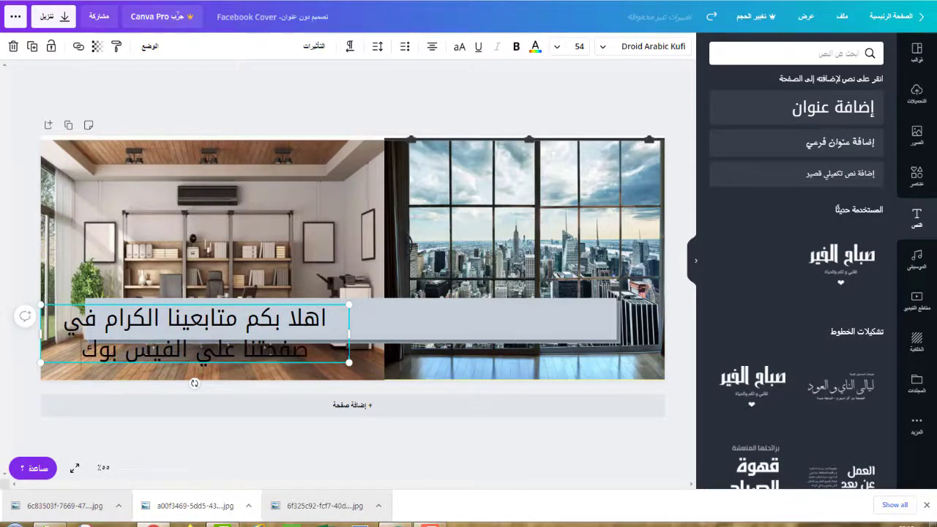
Step: Widen the heading's text box so the sentence fits on one line of the banner, and colour the text red
left_click_drag(348, 334, 651, 324)
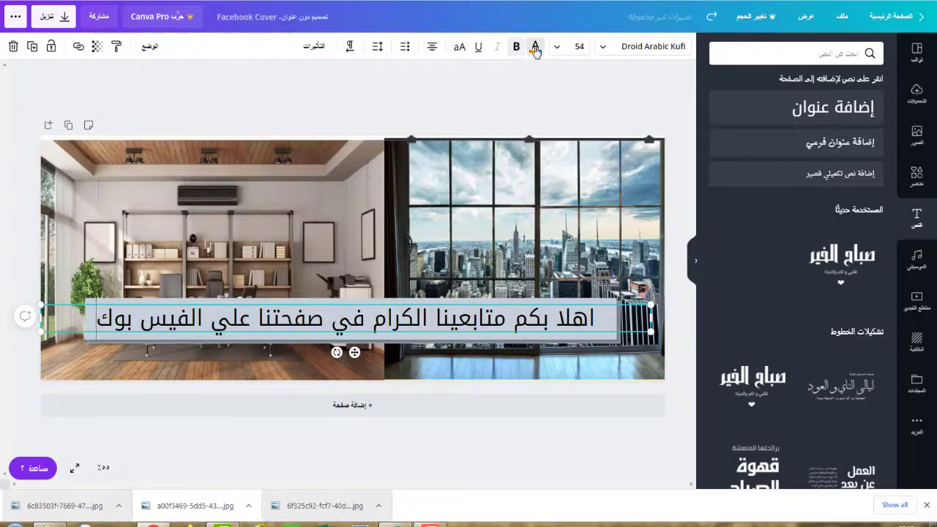
left_click(535, 49)
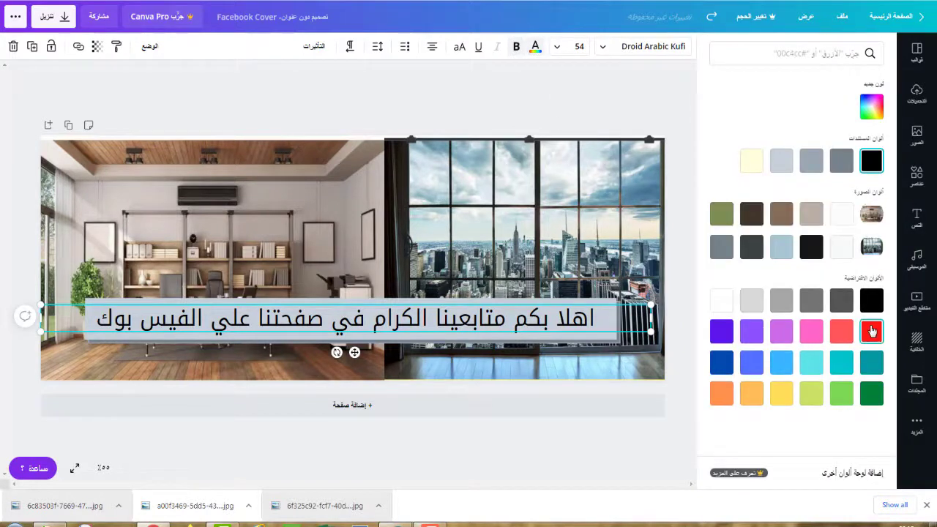
left_click(872, 331)
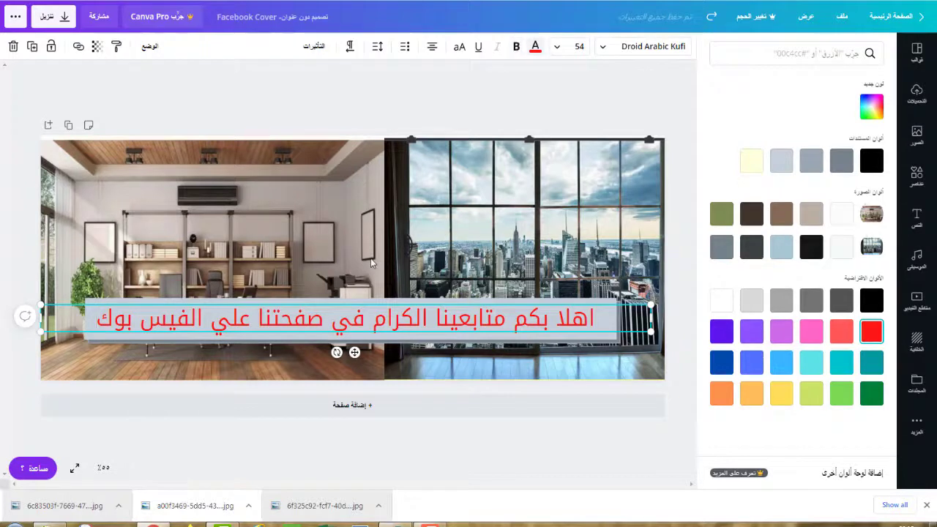
left_click(500, 261)
left_click(471, 442)
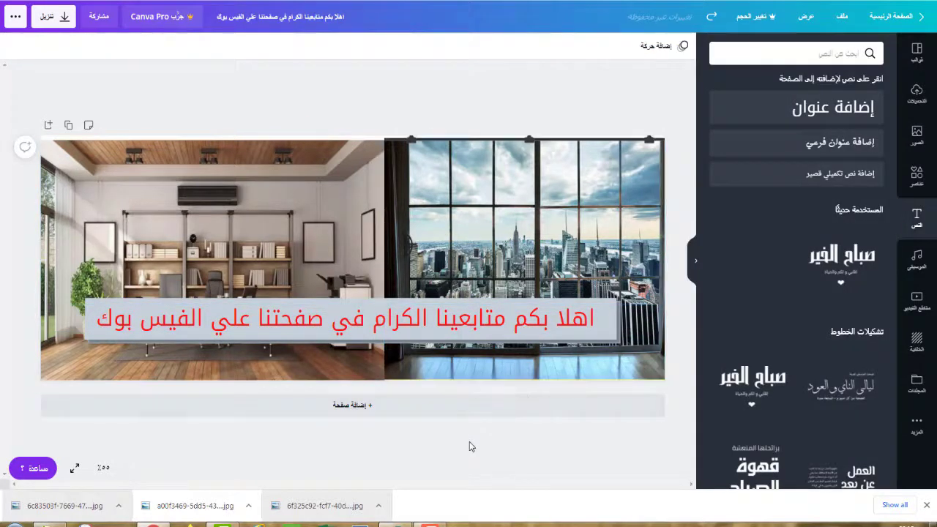
Step: Add the orange illustration of people from the featured elements and place it small above the banner, where the two photos meet
left_click(916, 175)
left_click_drag(758, 244, 502, 244)
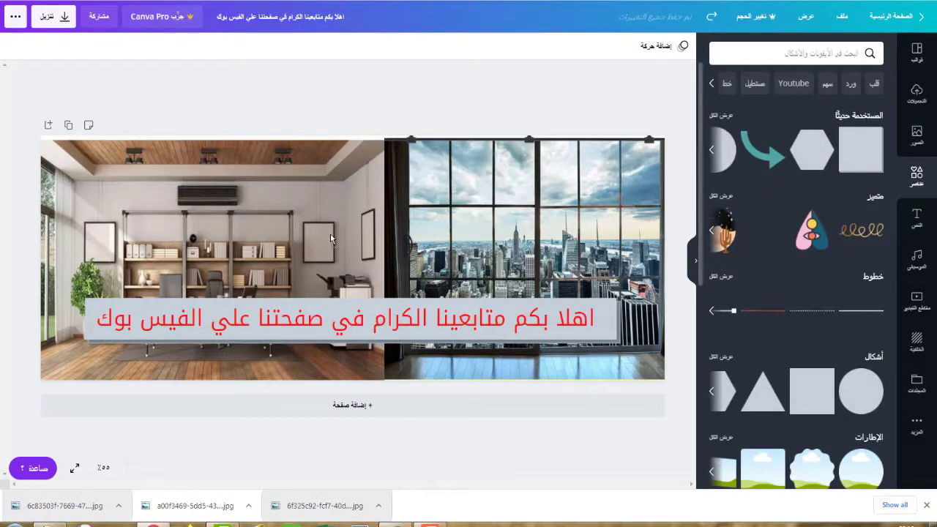
left_click_drag(330, 239, 333, 242)
left_click_drag(407, 293, 138, 194)
left_click_drag(377, 281, 247, 218)
Step: Add the curved teal arrow over the office photo, rotate it clockwise and position it so it points towards the people illustration
left_click(723, 158)
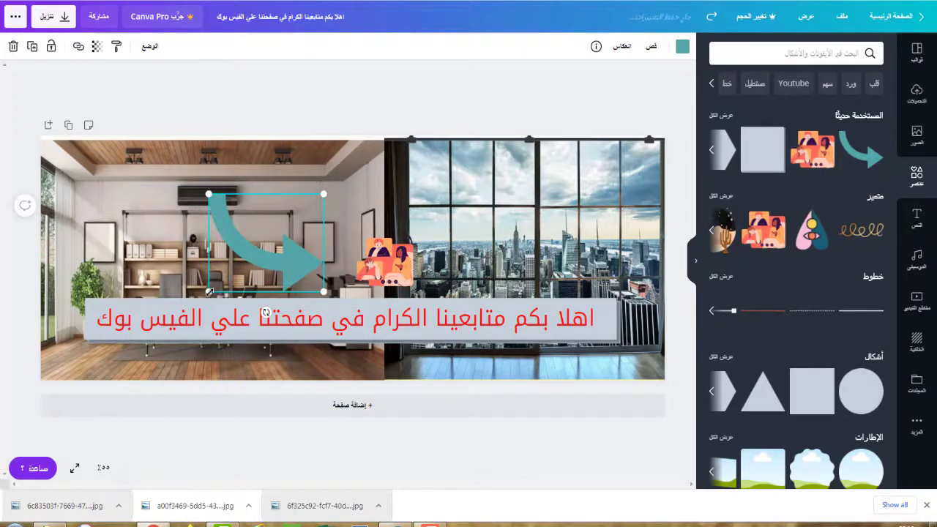
left_click_drag(265, 310, 205, 325)
left_click_drag(296, 240, 329, 211)
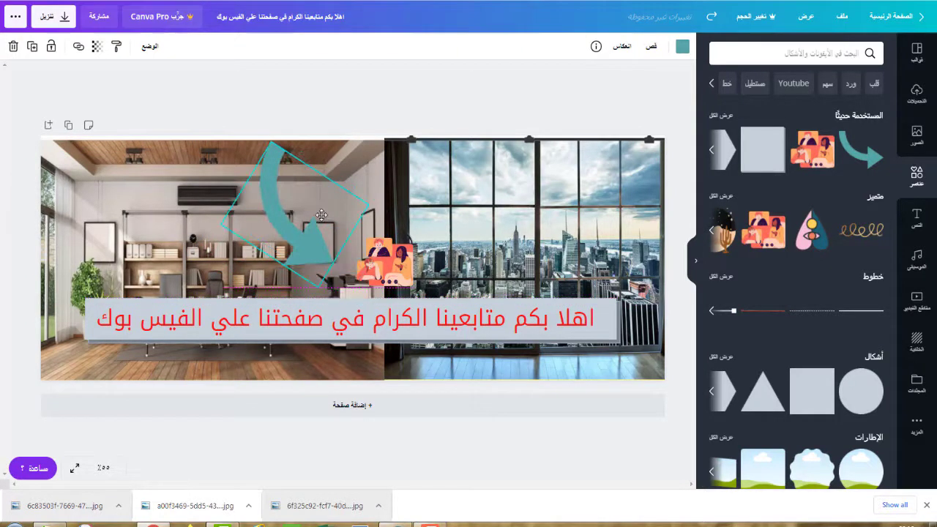
left_click(532, 265)
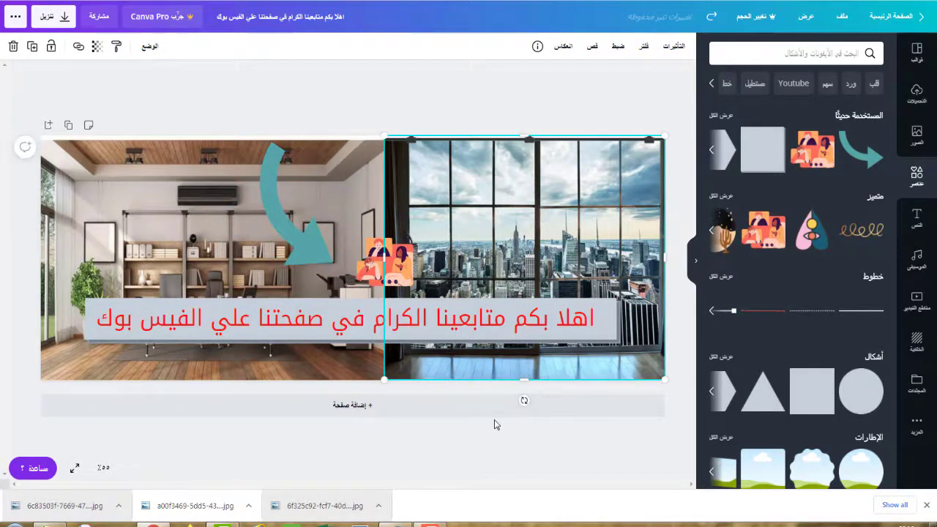
left_click(475, 479)
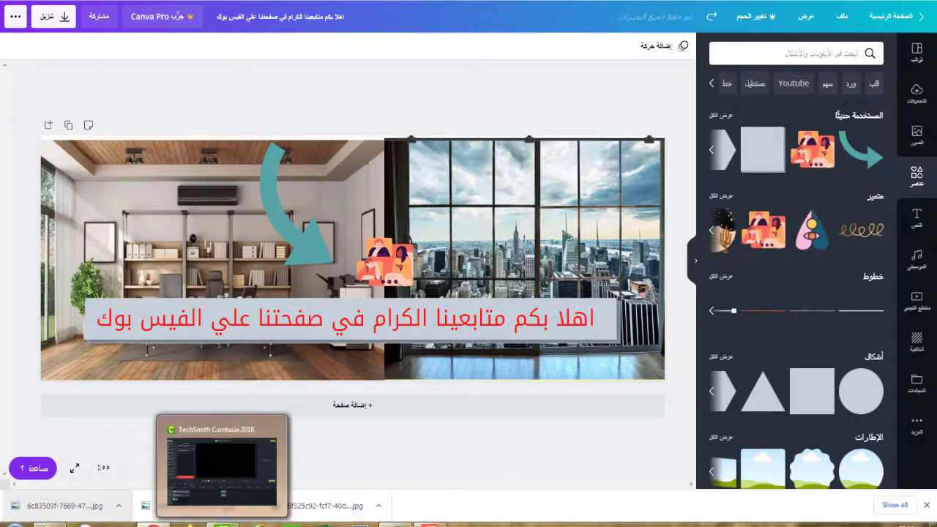
left_click(271, 496)
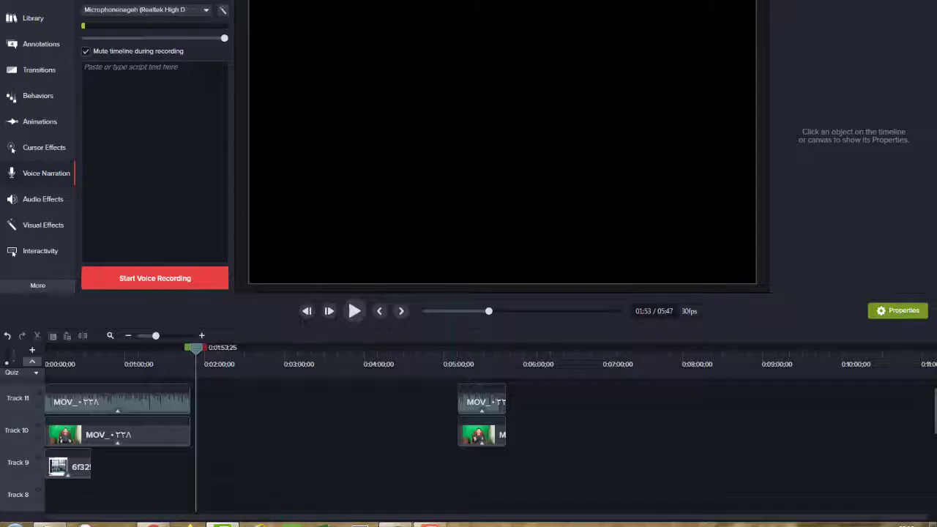
key("alt+Tab")
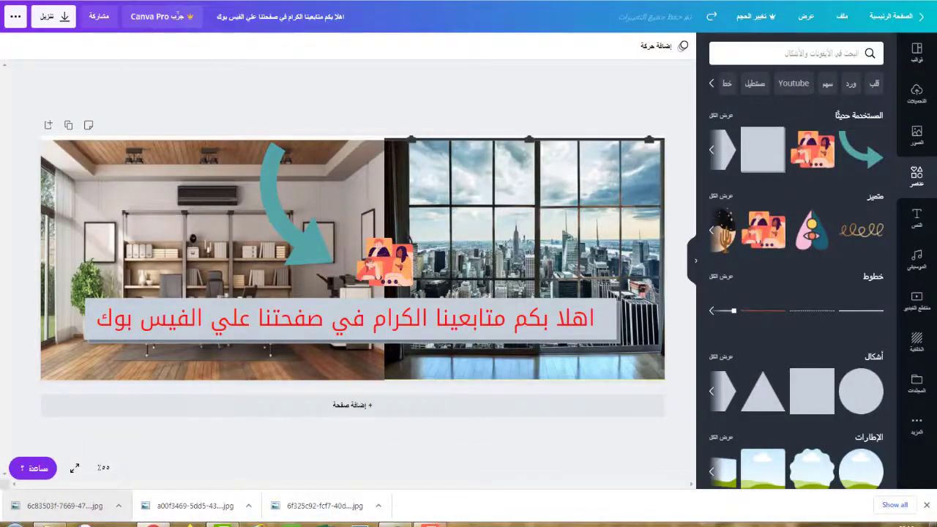